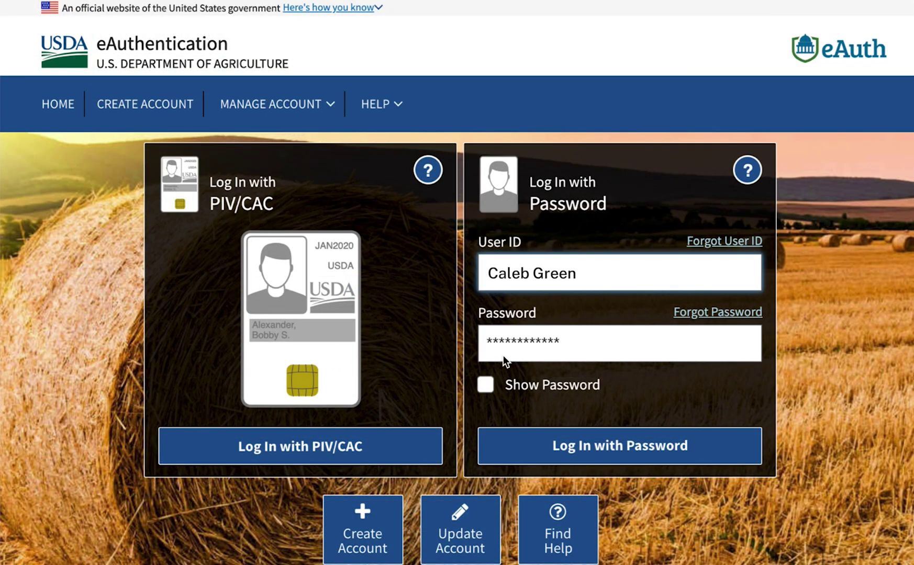
Sign in to USDA eAuthentication with the account's user ID and password
{"action": "left_click", "coordinate": [636, 449]}
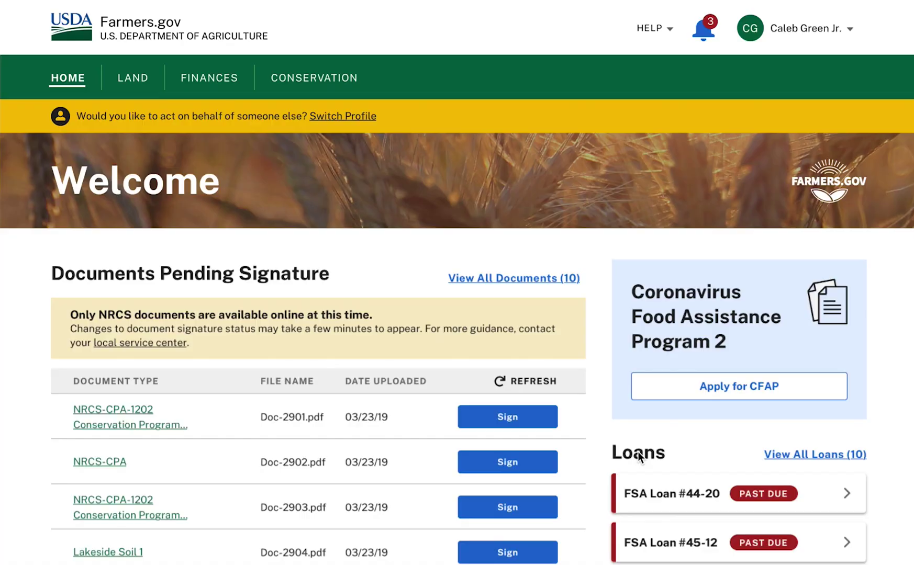
Go to View Profile Details from the account name menu at top right
{"action": "left_click", "coordinate": [849, 30]}
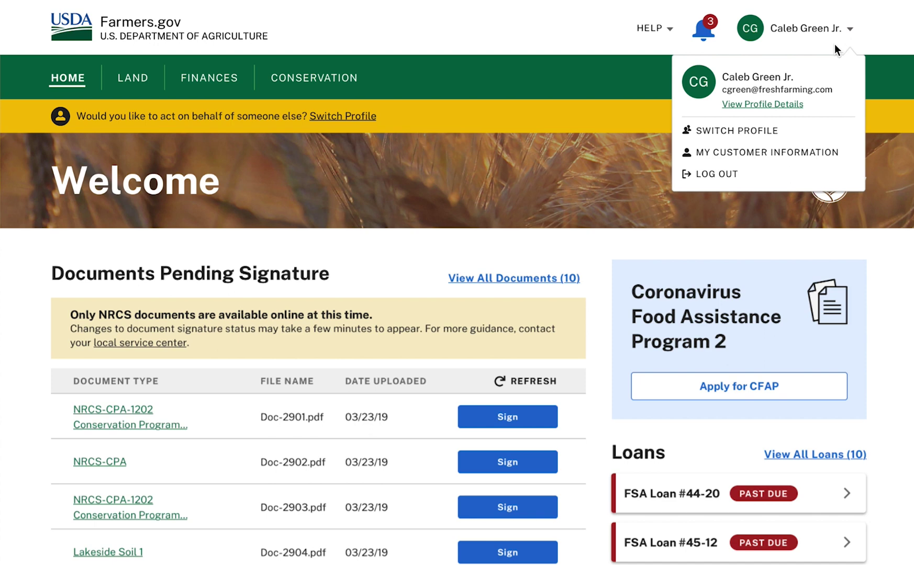
{"action": "left_click", "coordinate": [764, 104]}
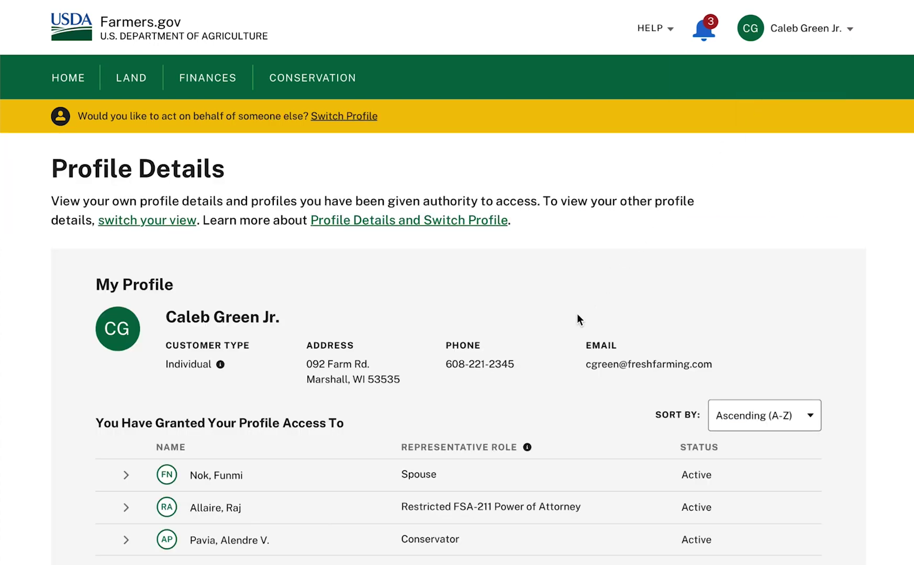
Expand the Fresh Farming row under 'You Have Been Granted Profile Access By' to show Corporation, Limited Authority
{"action": "scroll", "coordinate": [578, 314], "scroll_direction": "down", "scroll_amount": 5}
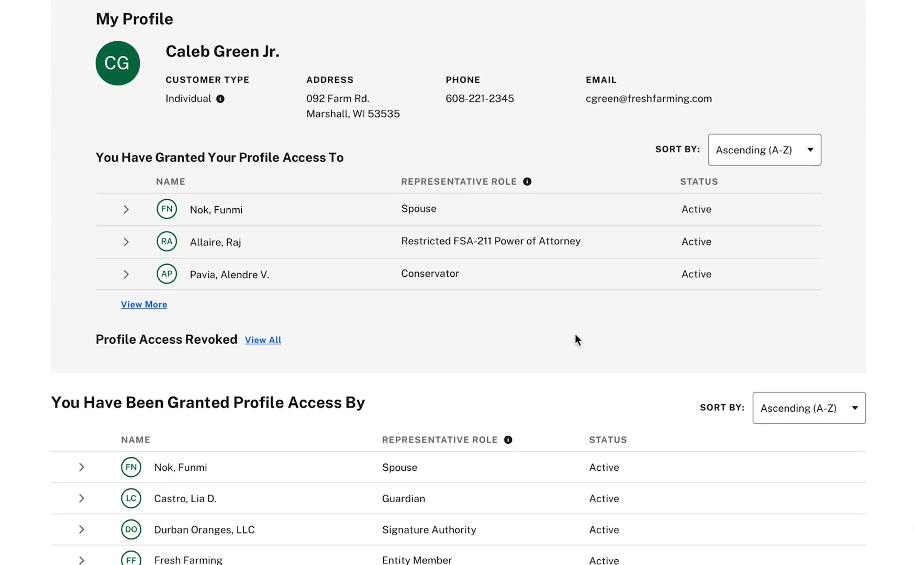
{"action": "scroll", "coordinate": [575, 335], "scroll_direction": "down", "scroll_amount": 2}
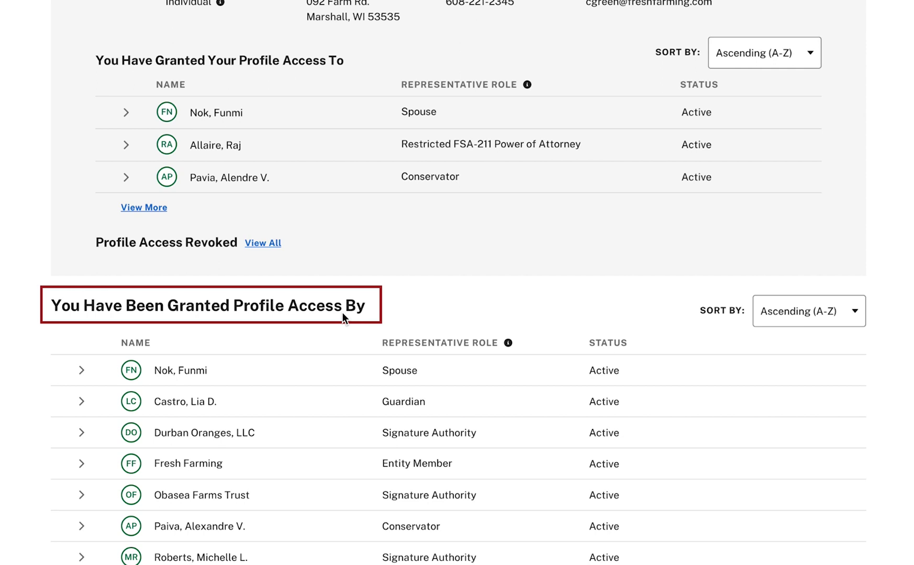
{"action": "mouse_move", "coordinate": [384, 463]}
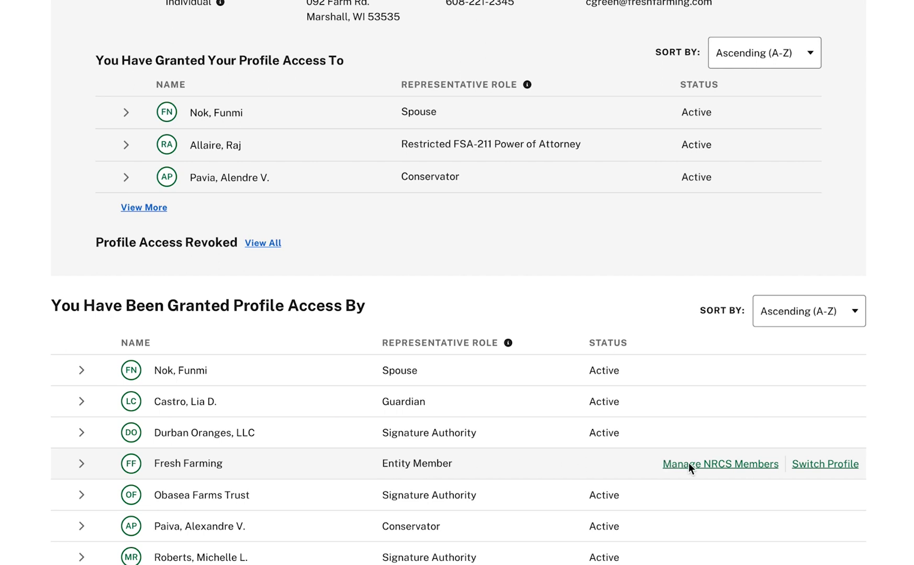
{"action": "left_click", "coordinate": [722, 466]}
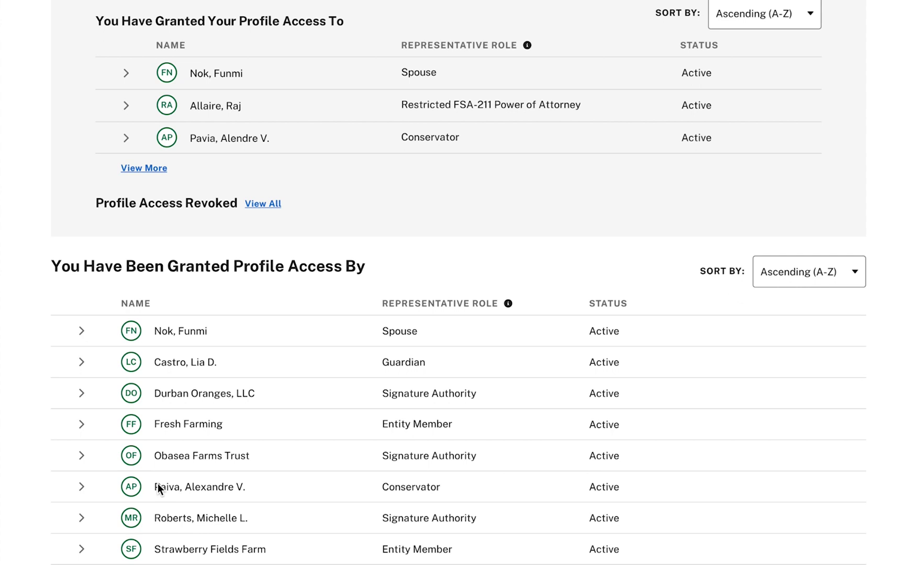
{"action": "left_click", "coordinate": [82, 425]}
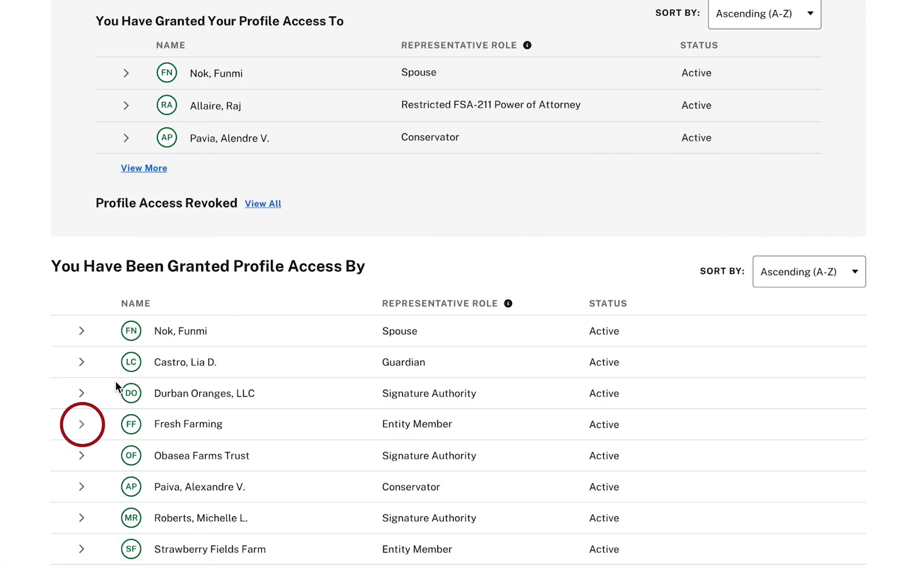
{"action": "left_click", "coordinate": [84, 425]}
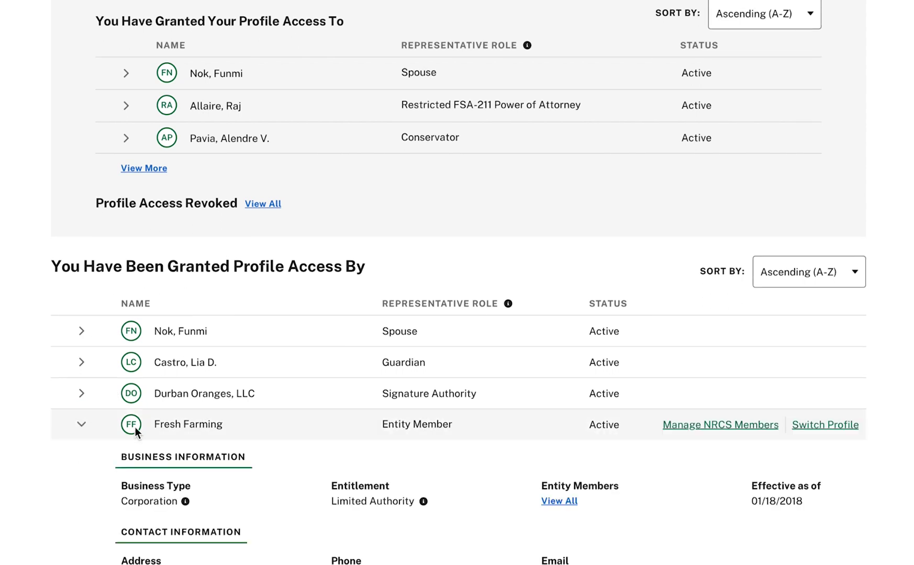
List all Fresh Farming entity members and choose Manage NRCS Members
{"action": "left_click", "coordinate": [548, 498]}
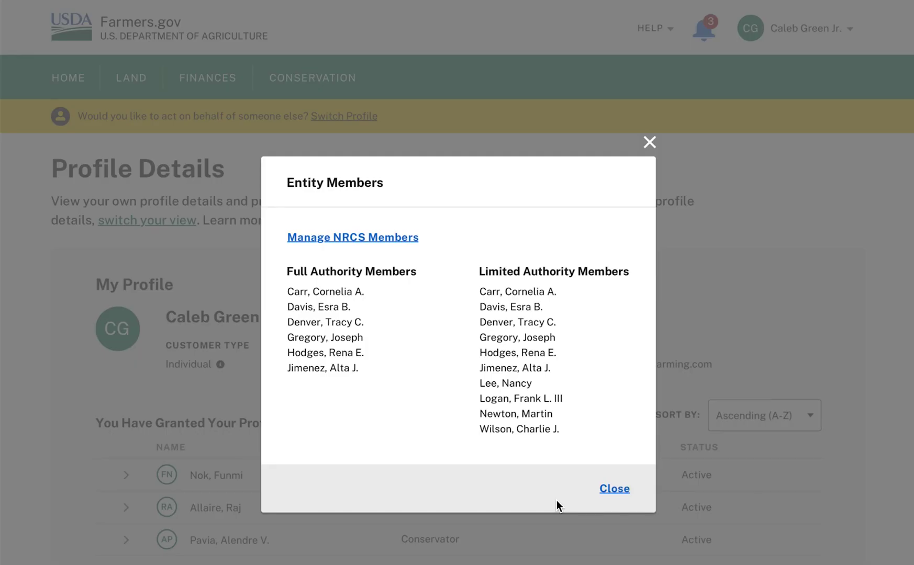
{"action": "left_click", "coordinate": [349, 241]}
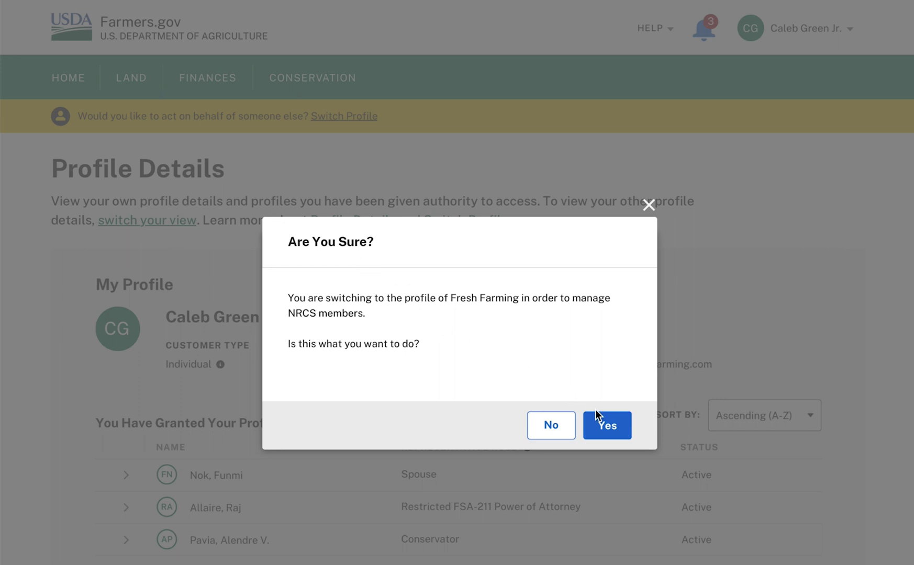
Confirm switching to the Fresh Farming profile
{"action": "left_click", "coordinate": [607, 427]}
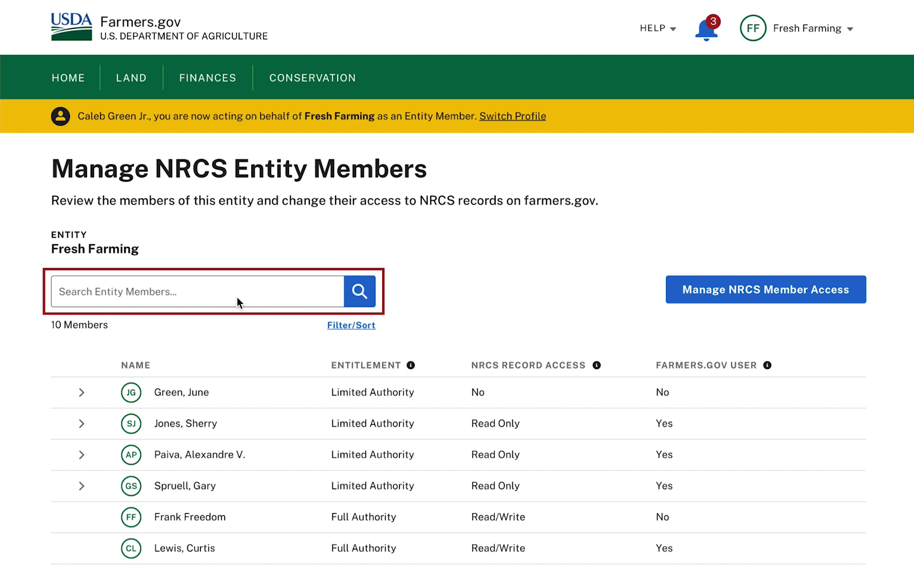
{"action": "left_click", "coordinate": [353, 327]}
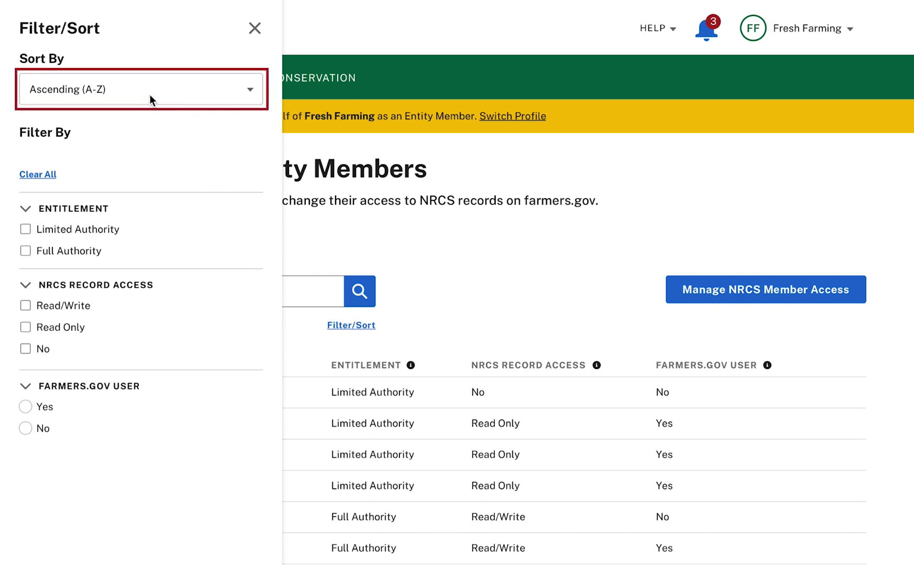
{"action": "left_click", "coordinate": [249, 93]}
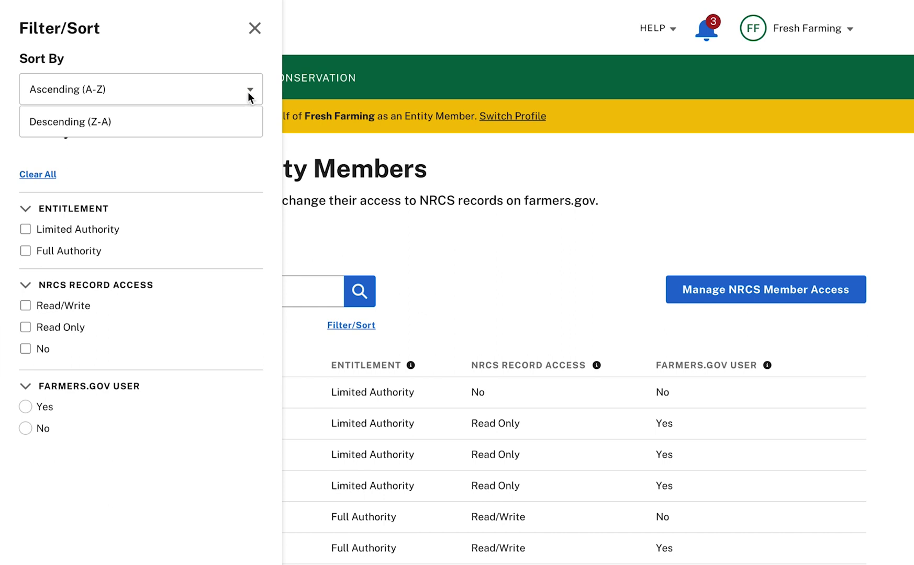
{"action": "left_click", "coordinate": [232, 97]}
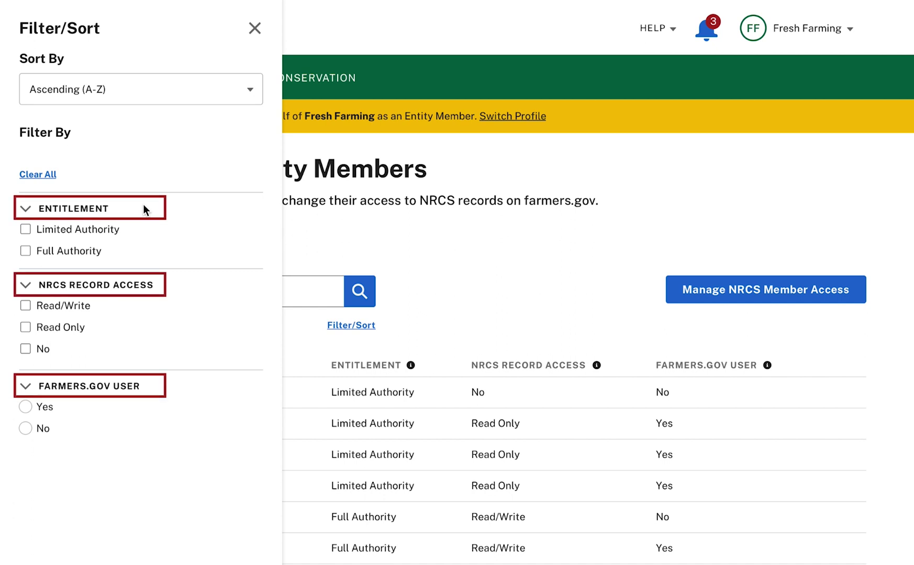
{"action": "left_click", "coordinate": [255, 28]}
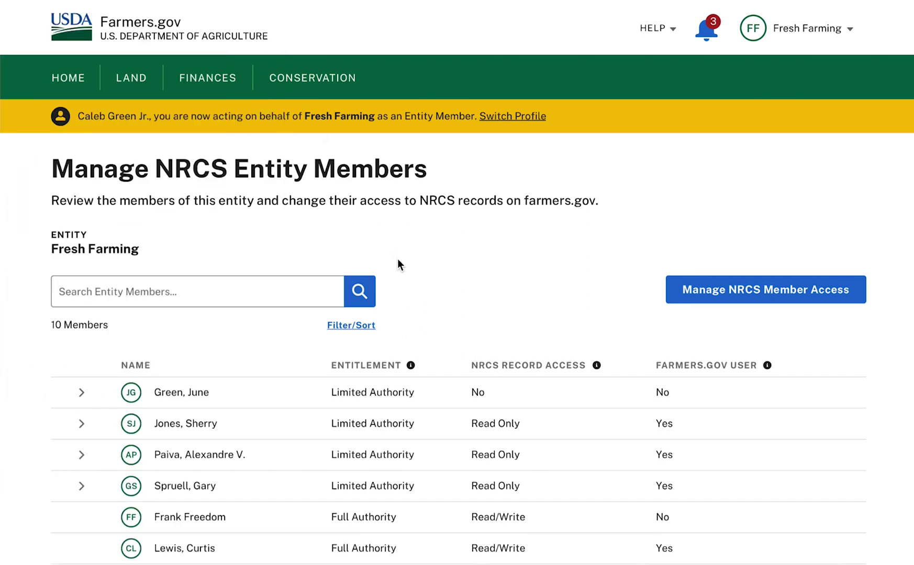
{"action": "left_click", "coordinate": [410, 365]}
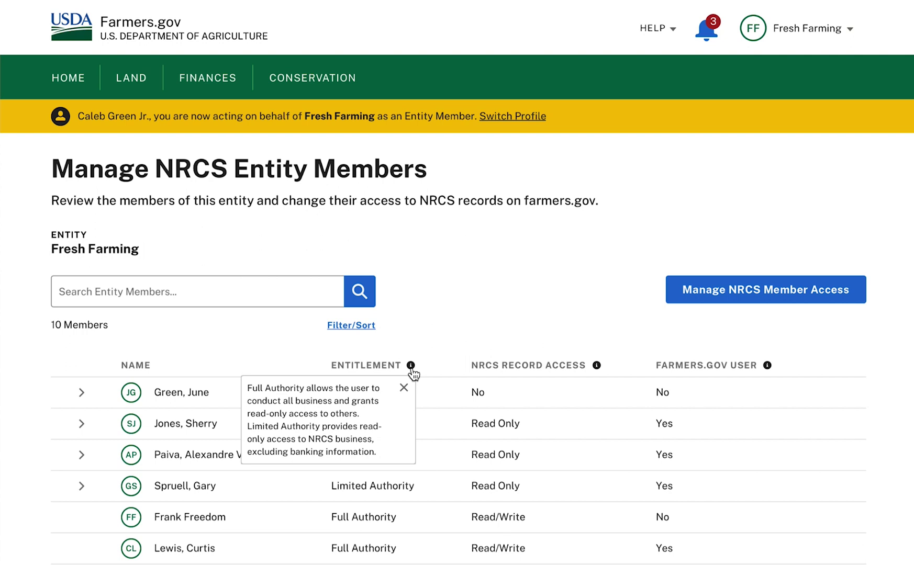
{"action": "left_click", "coordinate": [432, 367]}
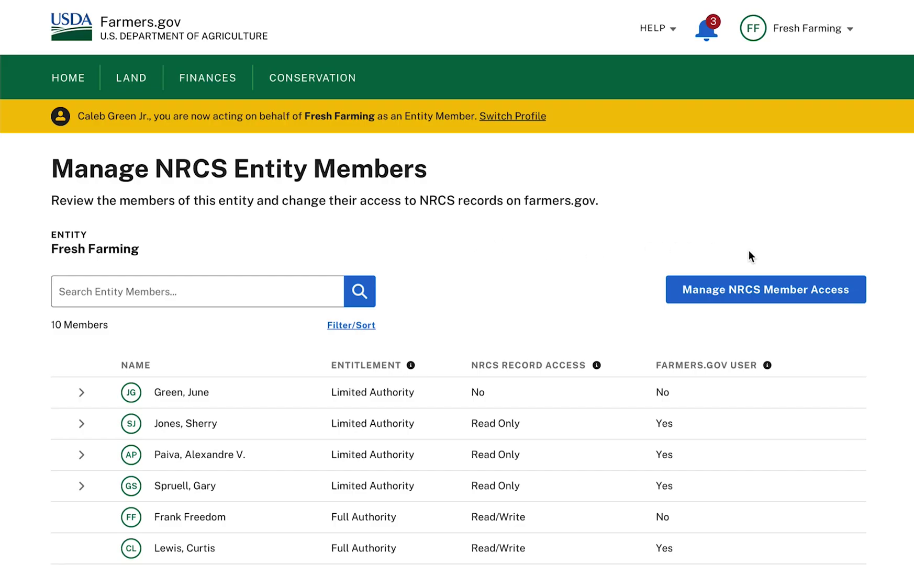
{"action": "left_click", "coordinate": [749, 291]}
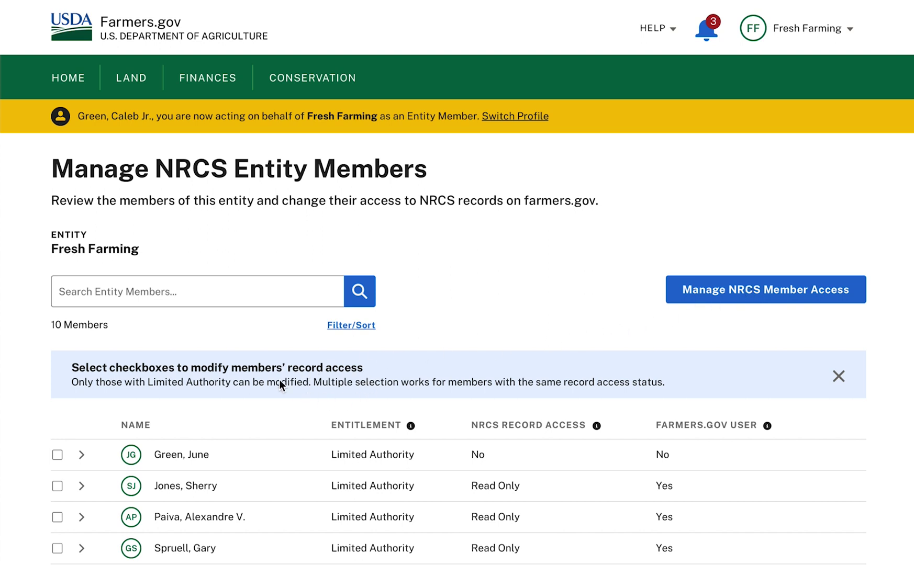
{"action": "left_click", "coordinate": [59, 486]}
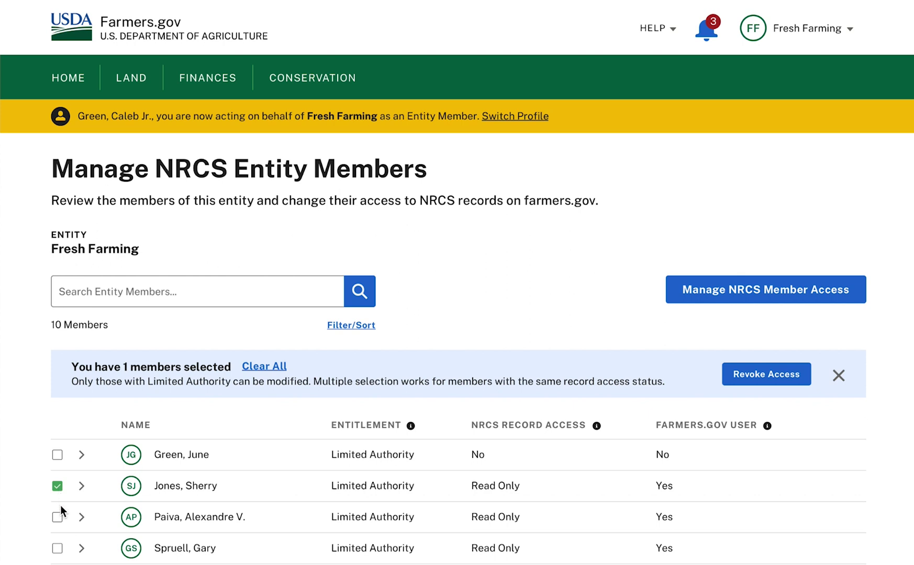
{"action": "left_click", "coordinate": [58, 517]}
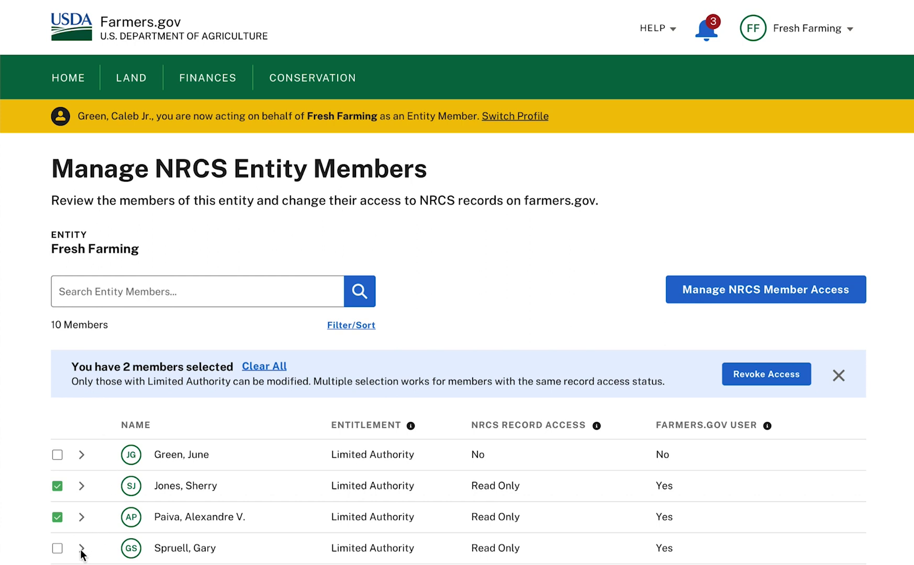
{"action": "left_click", "coordinate": [57, 551]}
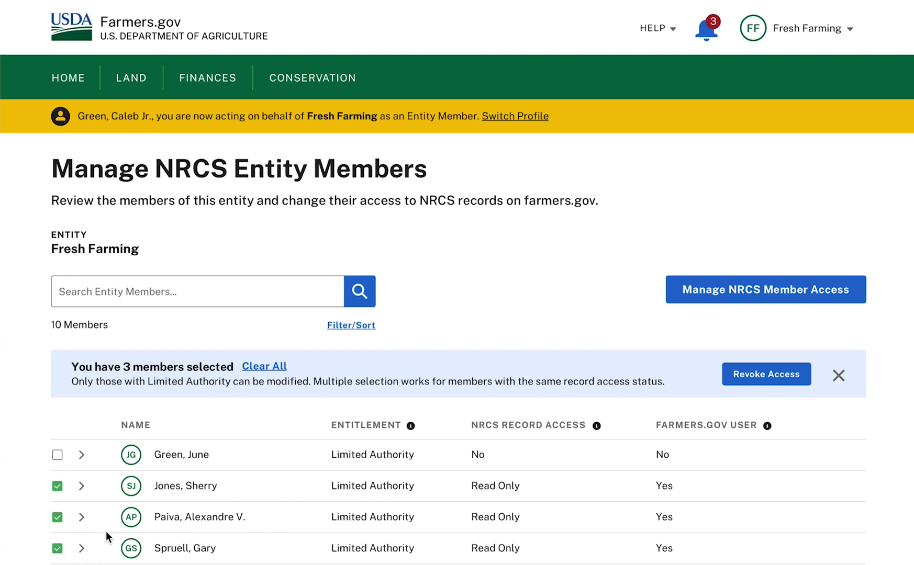
{"action": "left_click", "coordinate": [58, 455]}
{"action": "left_click", "coordinate": [768, 373]}
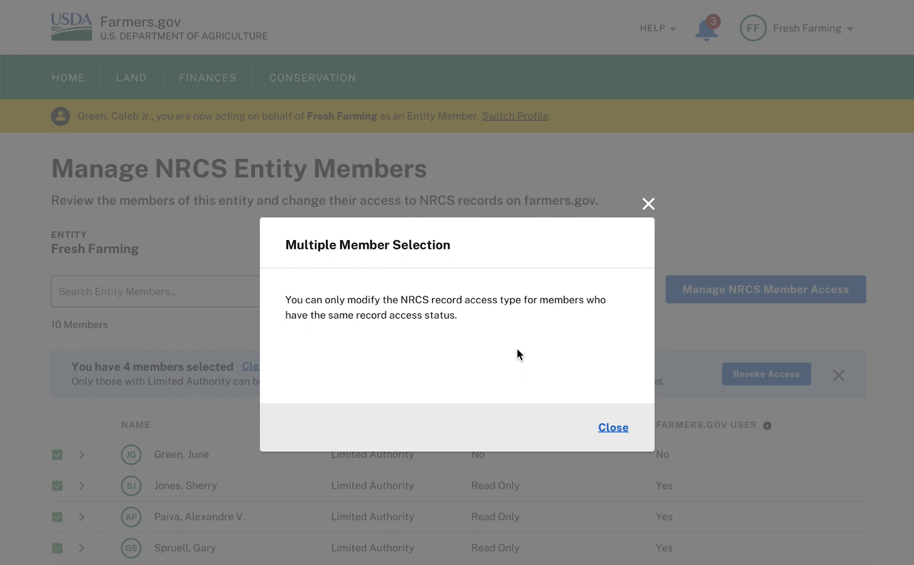
{"action": "left_click", "coordinate": [613, 428]}
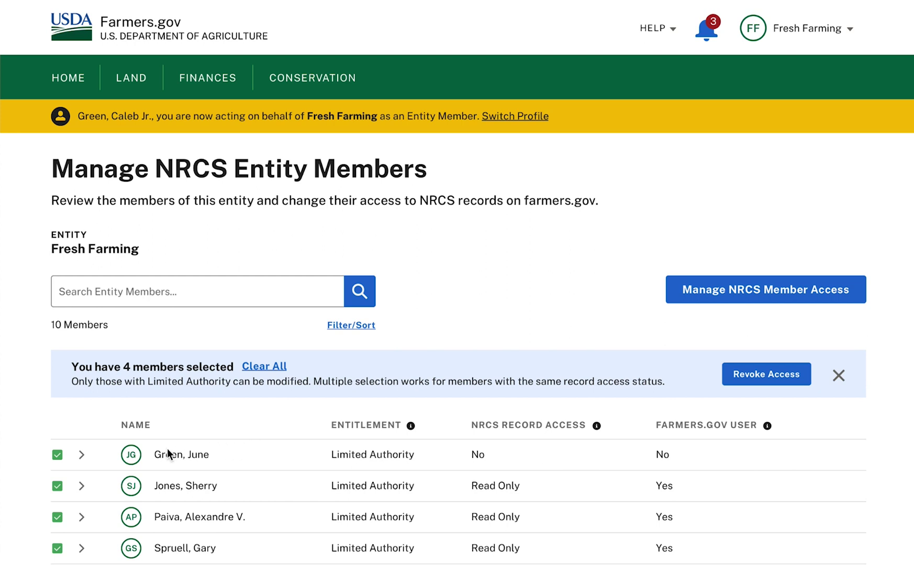
{"action": "left_click", "coordinate": [57, 455]}
{"action": "left_click", "coordinate": [836, 377]}
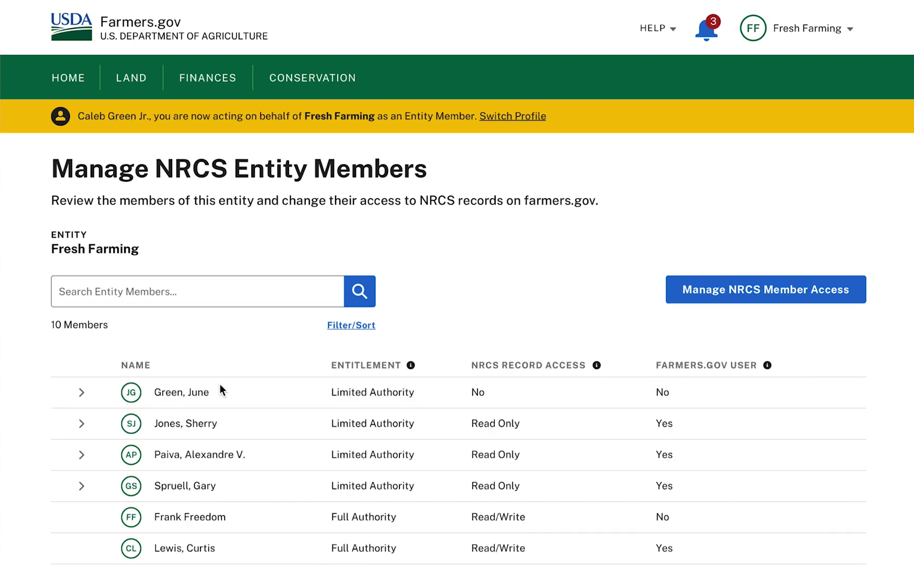
Expand the first member's row, the Limited Authority member without NRCS record access
{"action": "left_click", "coordinate": [82, 392]}
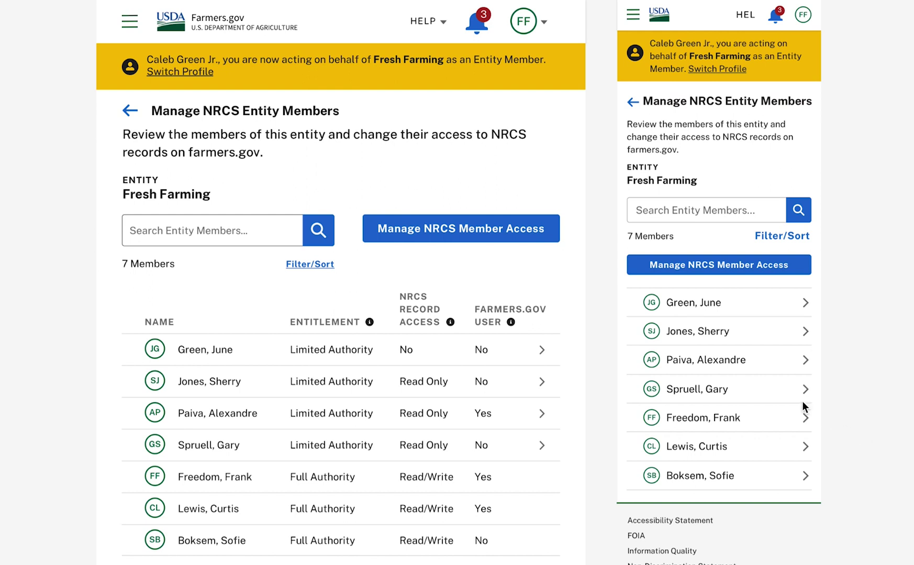
{"action": "left_click", "coordinate": [542, 351]}
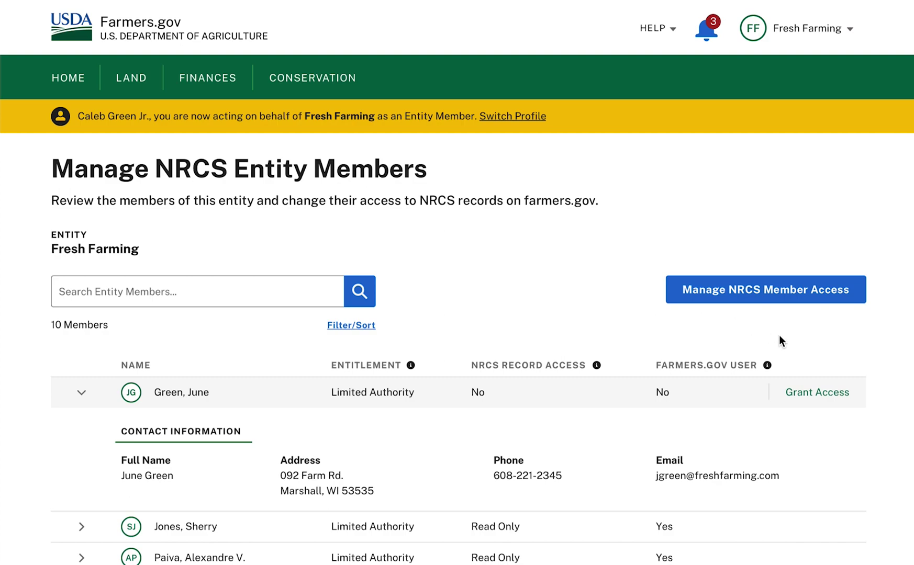
Grant this member READ ONLY NRCS record access for Fresh Farming and confirm
{"action": "left_click", "coordinate": [819, 389]}
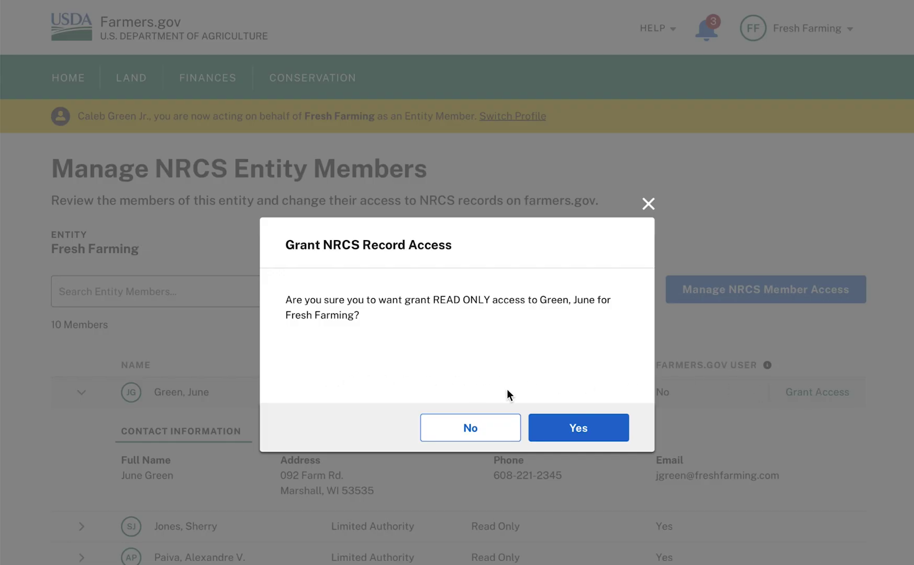
{"action": "left_click", "coordinate": [581, 428]}
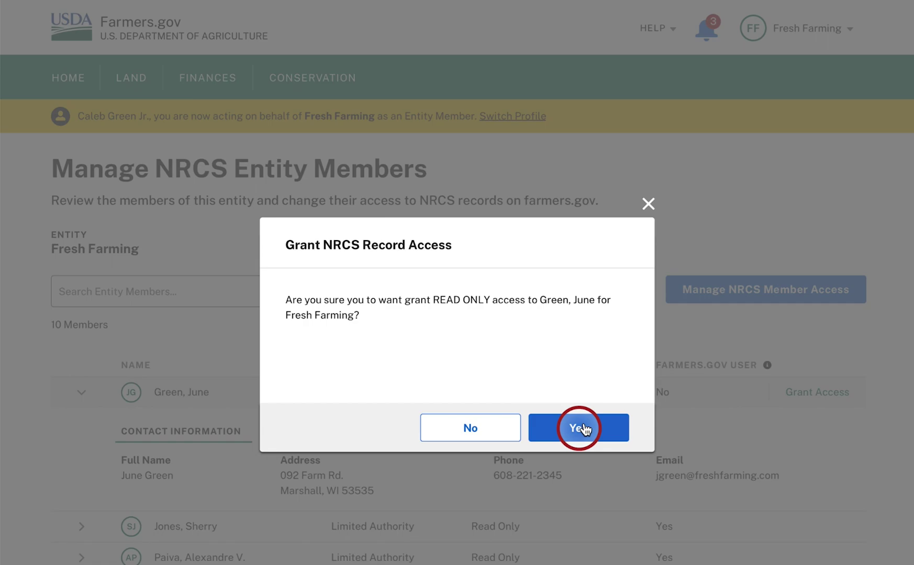